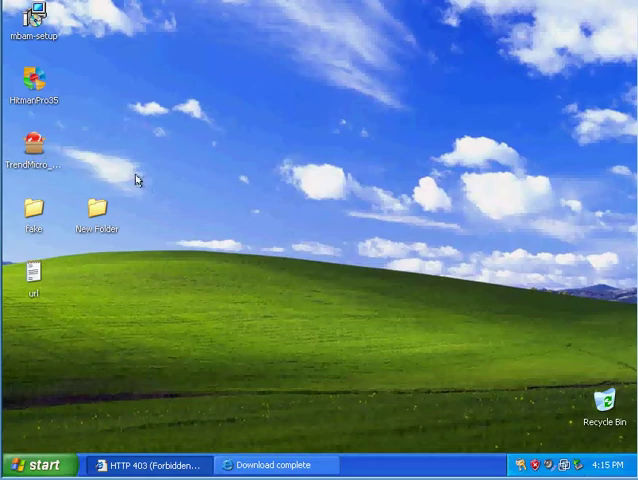
# Minimize the HTTP 403 Forbidden page and close the Download complete dialog
pyautogui.click(36, 148)
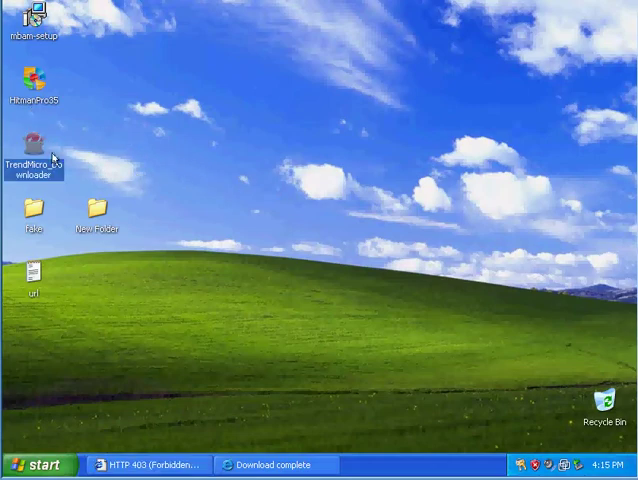
pyautogui.click(175, 292)
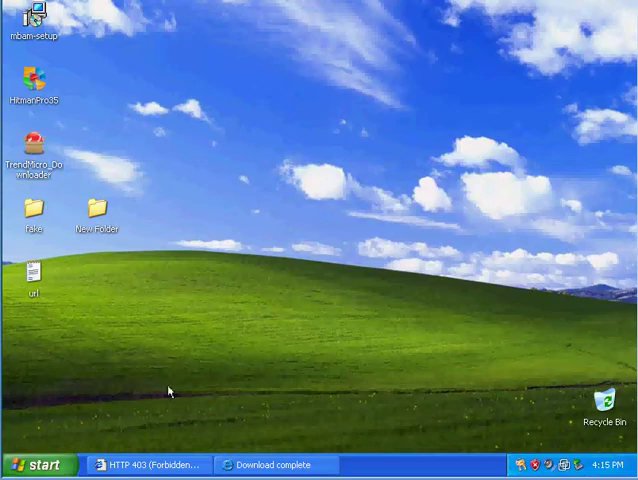
pyautogui.click(164, 460)
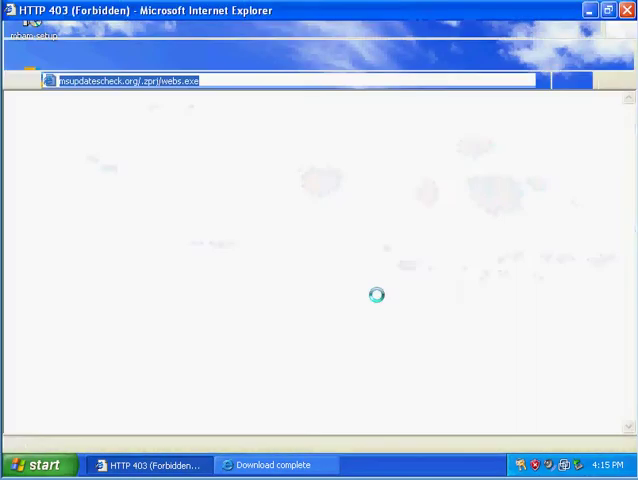
pyautogui.click(589, 11)
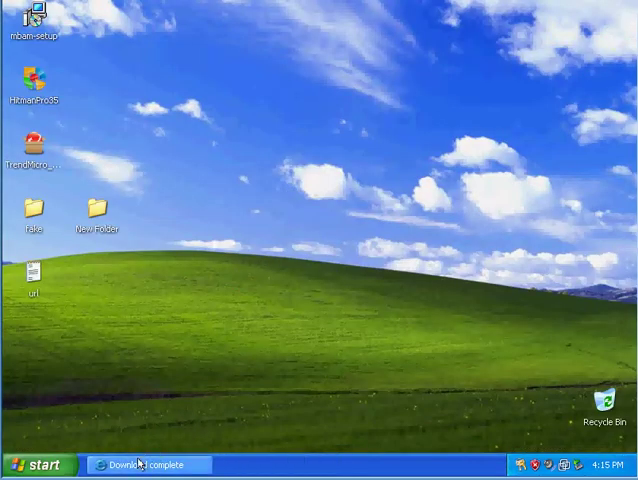
pyautogui.click(135, 464)
pyautogui.click(454, 132)
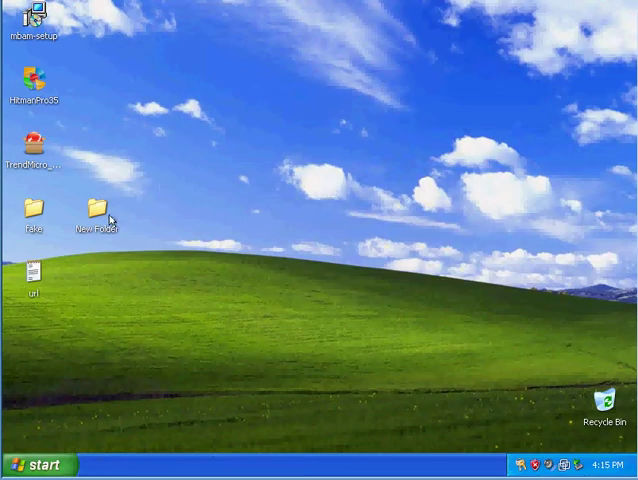
# Place the New Folder desktop icon in the top row, next to mbam-setup
pyautogui.moveTo(100, 214); pyautogui.dragTo(95, 45)
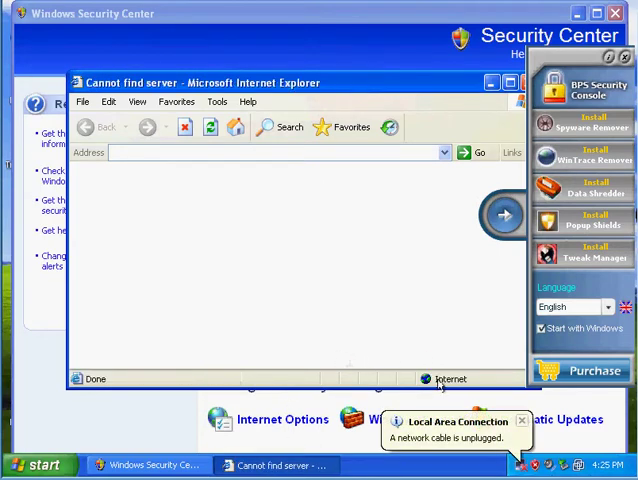
# Dismiss the unplugged-network notice and close the BPS panel and IE error page
pyautogui.click(514, 421)
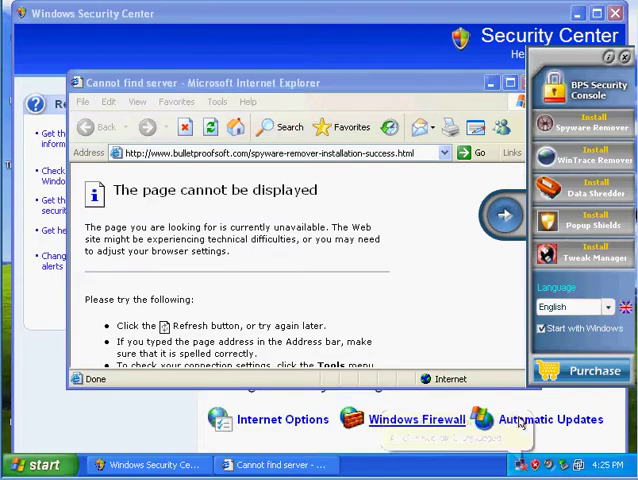
pyautogui.click(625, 58)
pyautogui.click(527, 83)
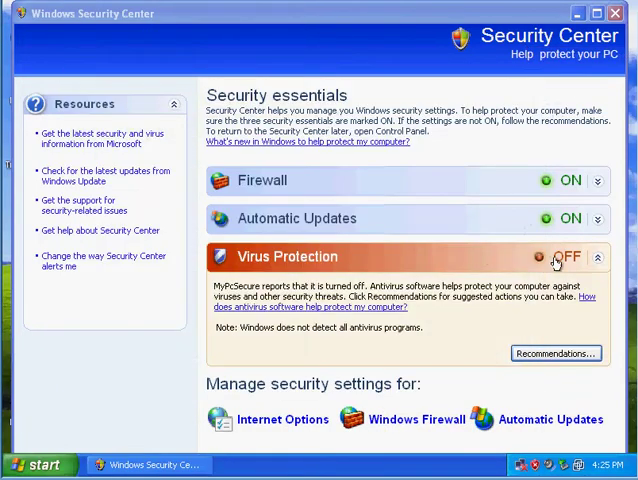
# Review Virus Protection, Automatic Updates and Firewall details, then close Security Center
pyautogui.click(582, 265)
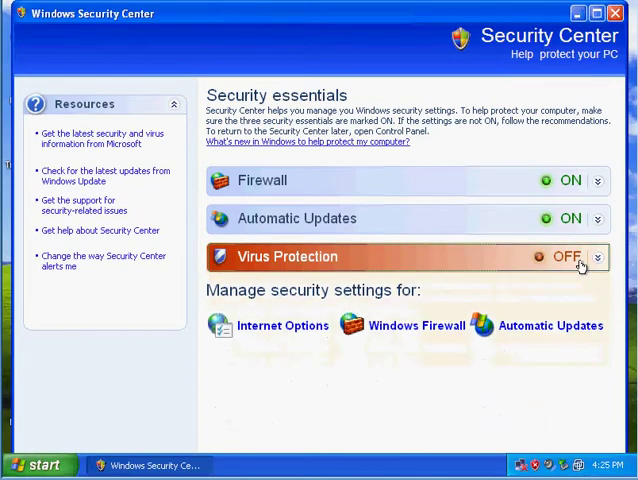
pyautogui.click(572, 219)
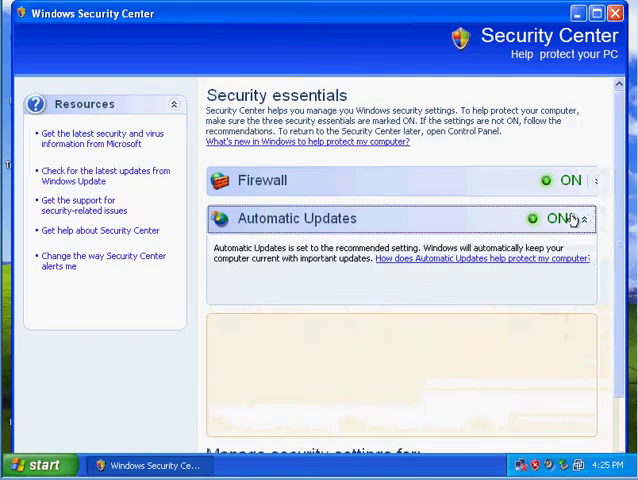
pyautogui.click(573, 220)
pyautogui.click(534, 181)
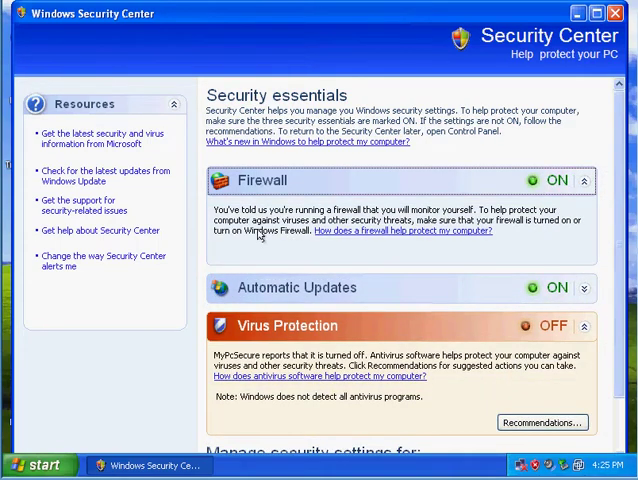
pyautogui.click(503, 181)
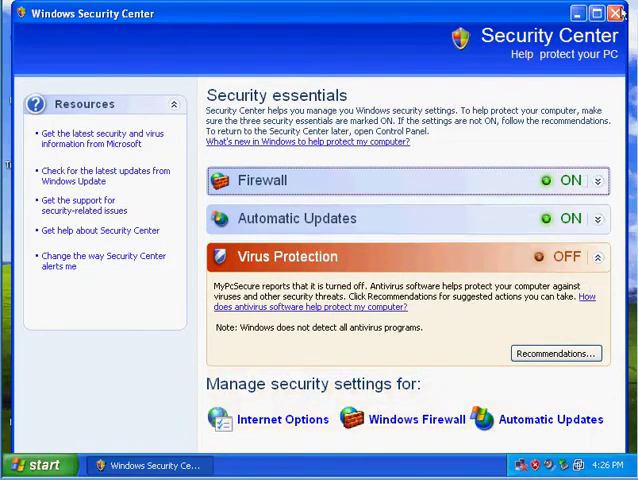
pyautogui.click(617, 13)
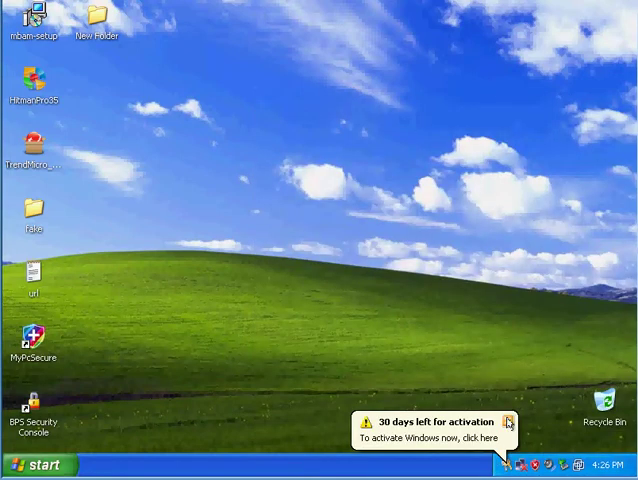
# Dismiss the activation reminder and run TrendMicro_Downloader past the Security Warning
pyautogui.click(507, 422)
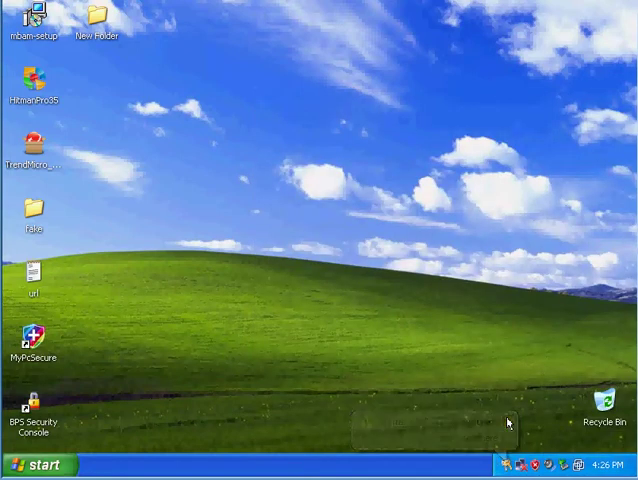
pyautogui.doubleClick(33, 148)
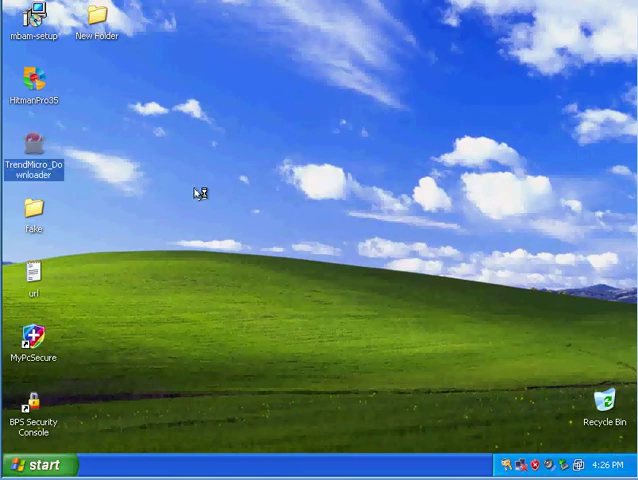
pyautogui.click(371, 247)
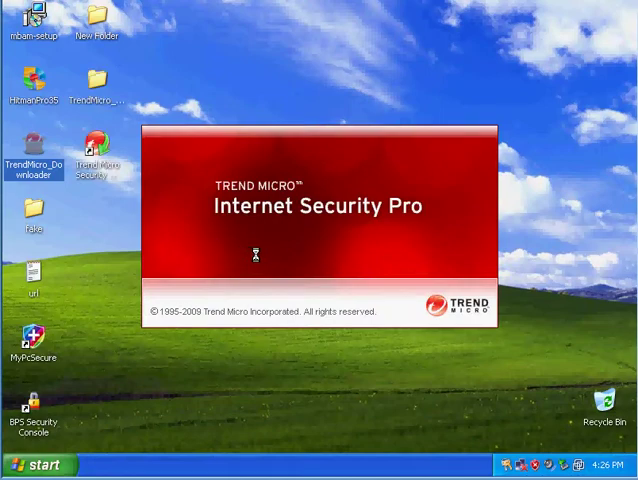
pyautogui.moveTo(250, 99)
pyautogui.mouseDown()
pyautogui.moveTo(263, 206)
pyautogui.moveTo(261, 111)
pyautogui.mouseUp()
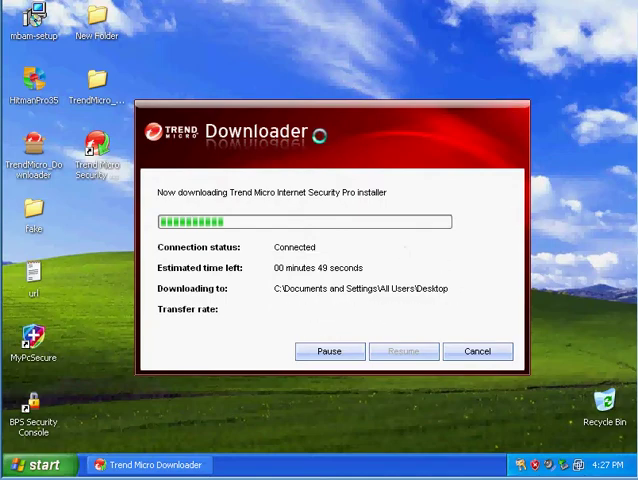
# Nudge the Downloader window right, then bring up Task Manager with Ctrl+Shift+Esc
pyautogui.moveTo(360, 110); pyautogui.dragTo(392, 107)
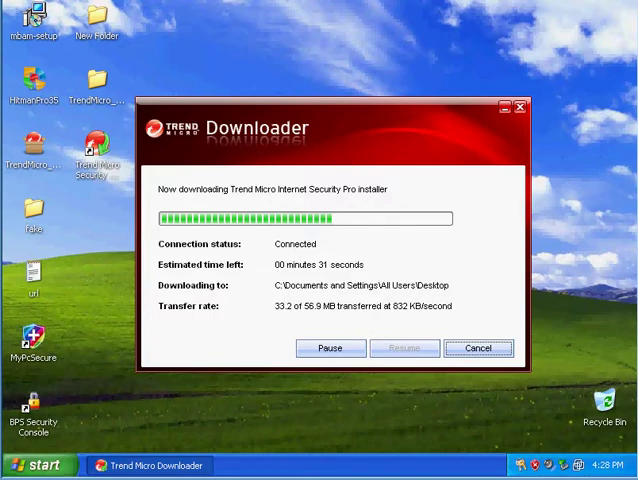
pyautogui.hotkey('ctrl', 'shift', 'Escape')
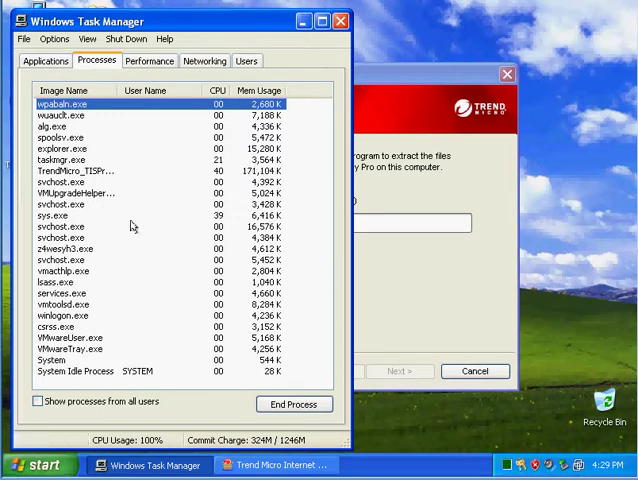
# End the sys.exe process and minimize Task Manager
pyautogui.click(45, 215)
pyautogui.click(281, 407)
pyautogui.click(302, 290)
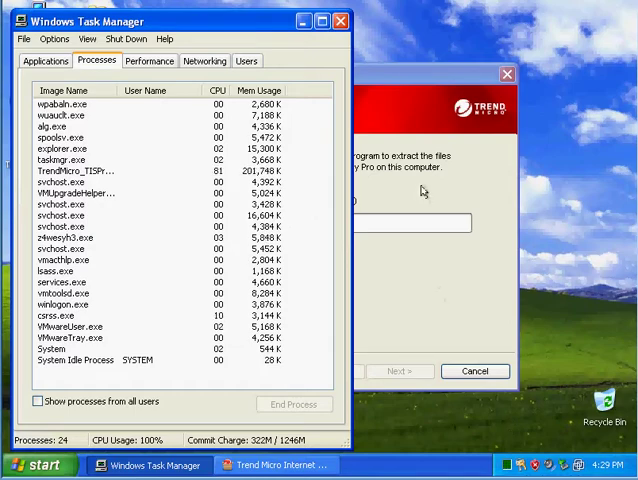
pyautogui.click(303, 21)
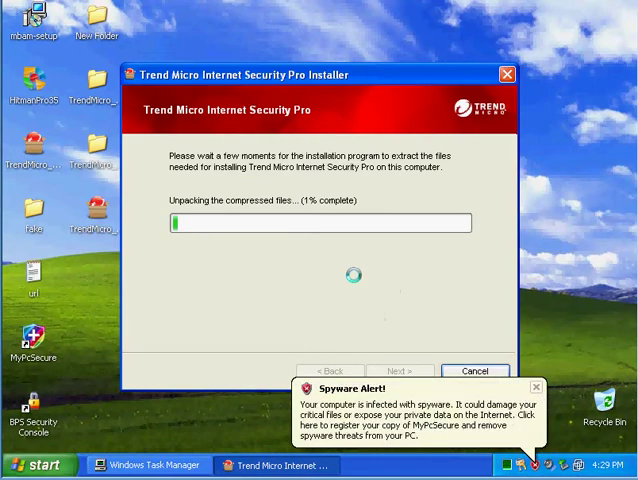
# Dismiss the spyware alert, recheck the processes, and move the installer window further right
pyautogui.click(536, 387)
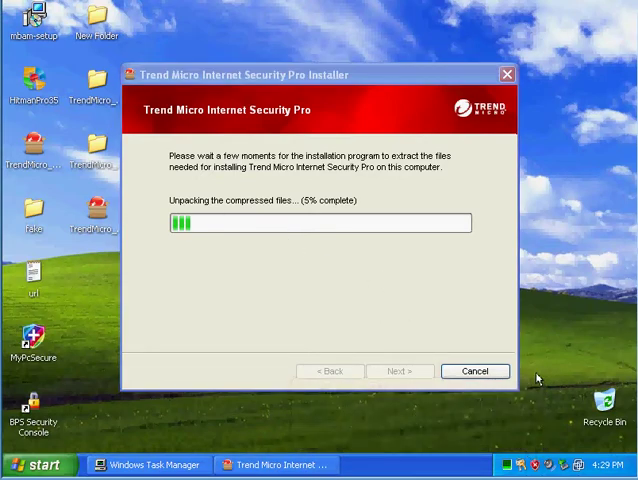
pyautogui.click(187, 466)
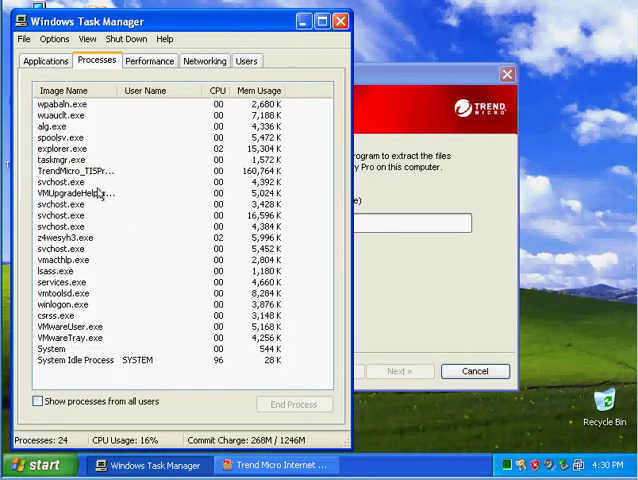
pyautogui.click(302, 21)
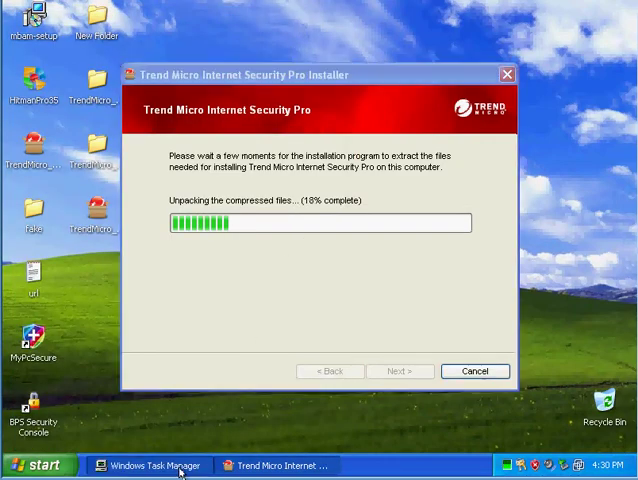
pyautogui.click(180, 468)
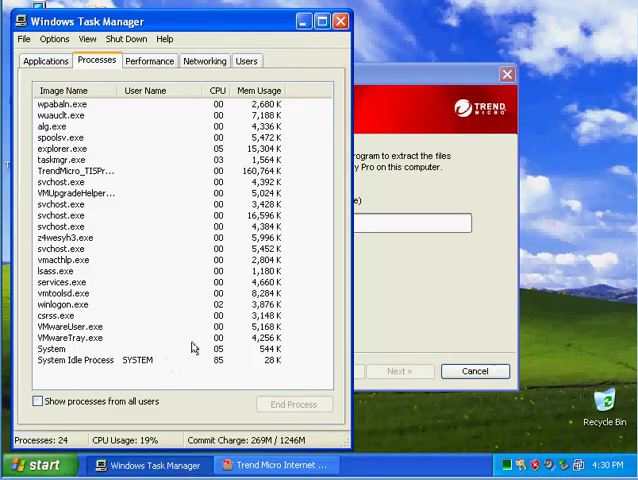
pyautogui.click(301, 21)
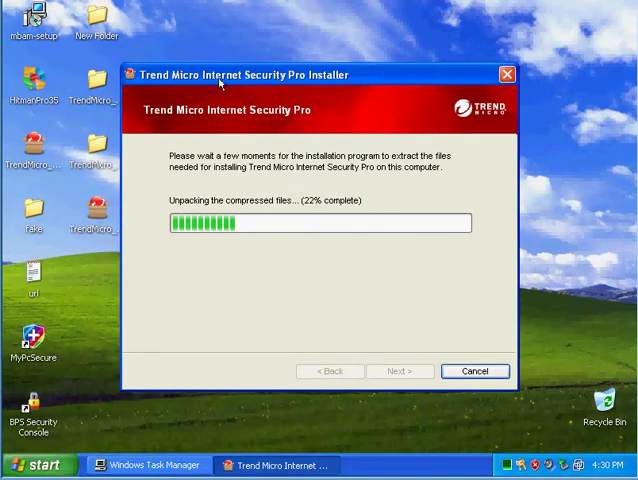
pyautogui.moveTo(220, 84); pyautogui.dragTo(318, 76)
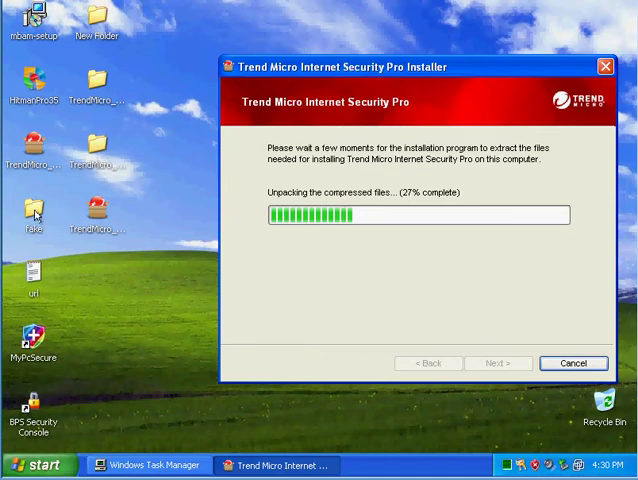
# Browse New Folder's files, dismiss the Security Center alert, and minimize the folder
pyautogui.doubleClick(95, 22)
pyautogui.moveTo(535, 231); pyautogui.dragTo(538, 325)
pyautogui.moveTo(266, 385)
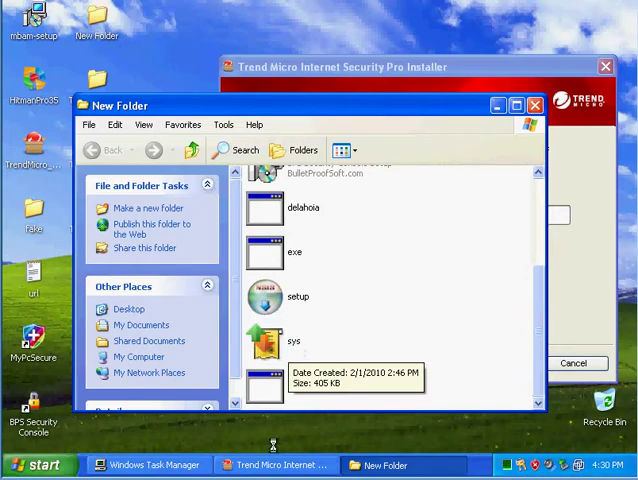
pyautogui.click(206, 470)
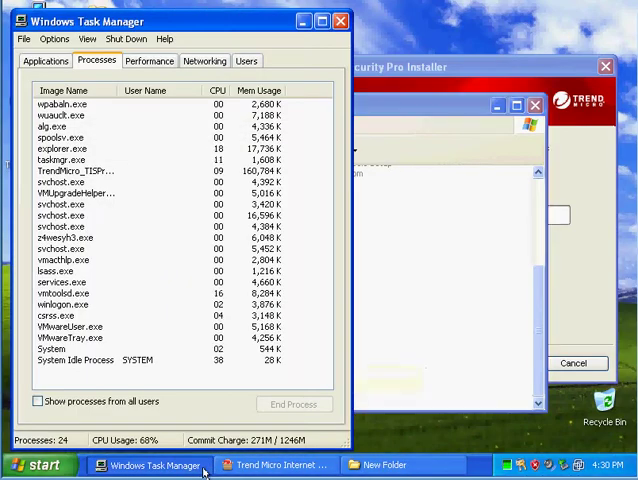
pyautogui.click(195, 465)
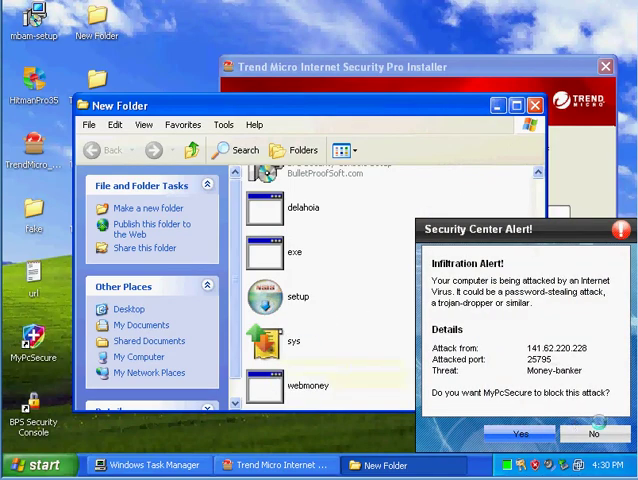
pyautogui.click(582, 430)
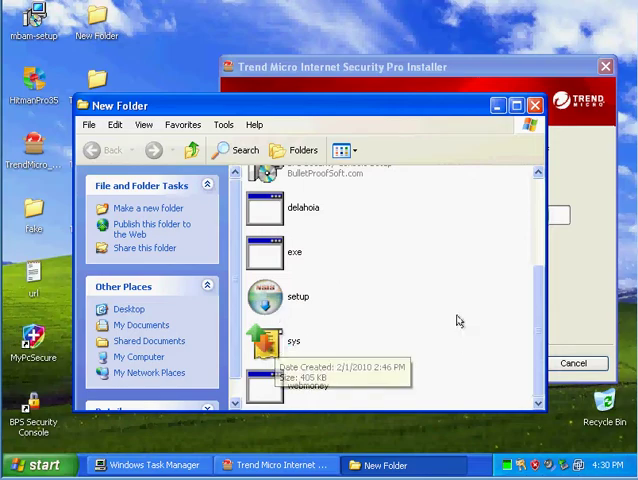
pyautogui.click(497, 106)
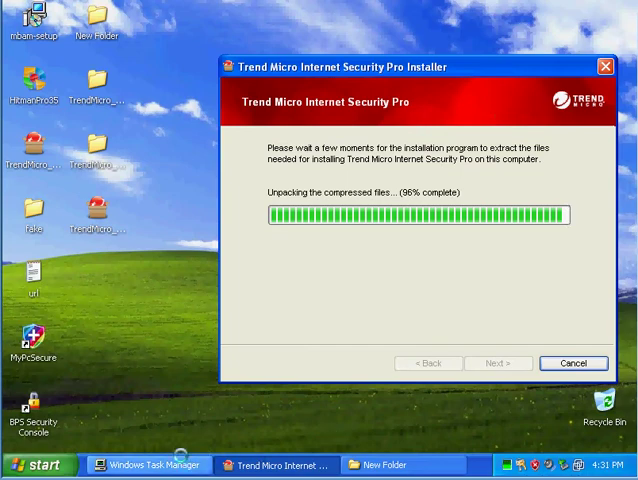
# Check Setup, msiexec and TisScan in Task Manager, decline the Security Center alert, then minimize
pyautogui.click(181, 464)
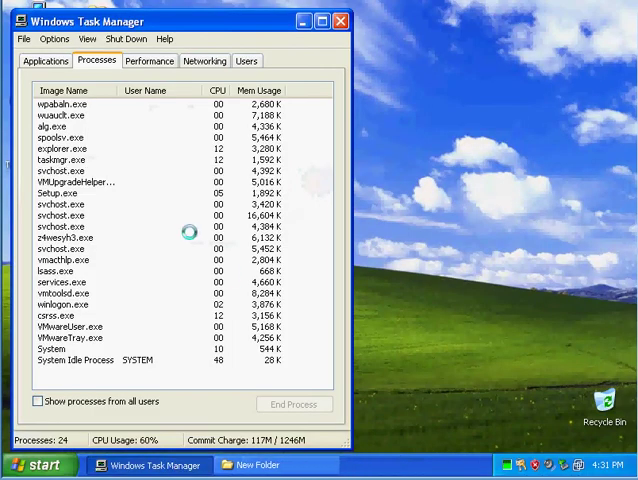
pyautogui.click(304, 22)
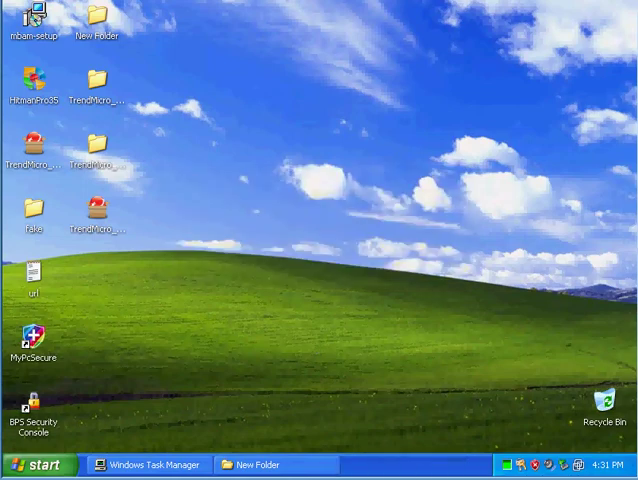
pyautogui.click(175, 461)
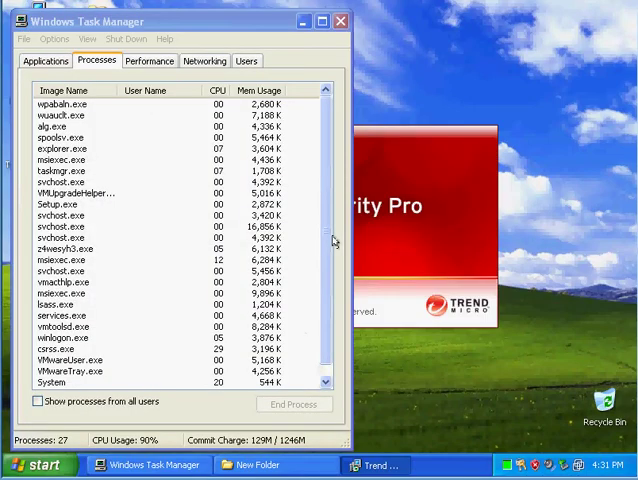
pyautogui.moveTo(327, 148); pyautogui.dragTo(316, 272)
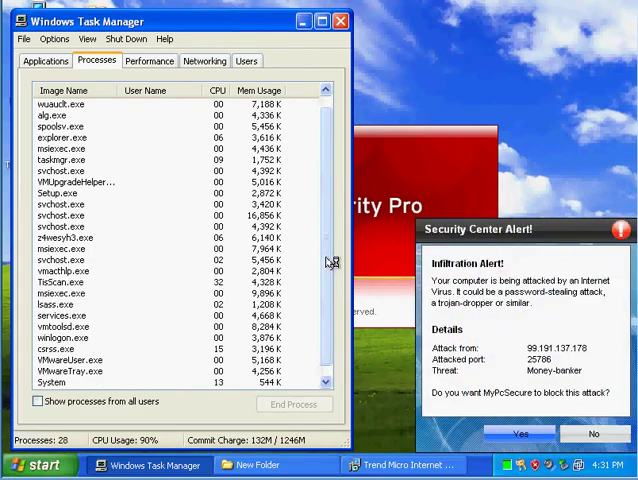
pyautogui.click(567, 431)
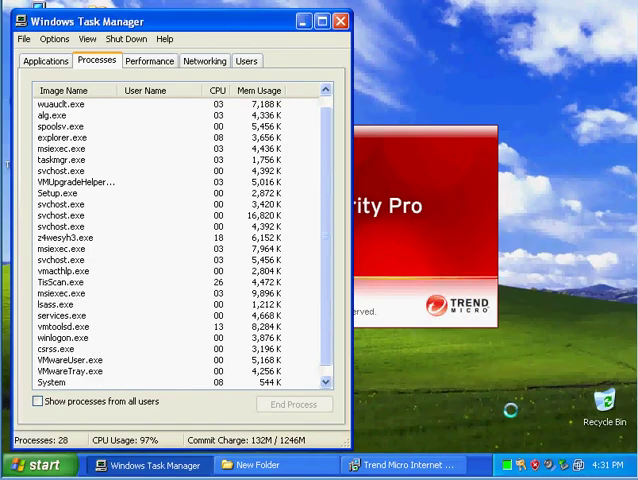
pyautogui.click(302, 21)
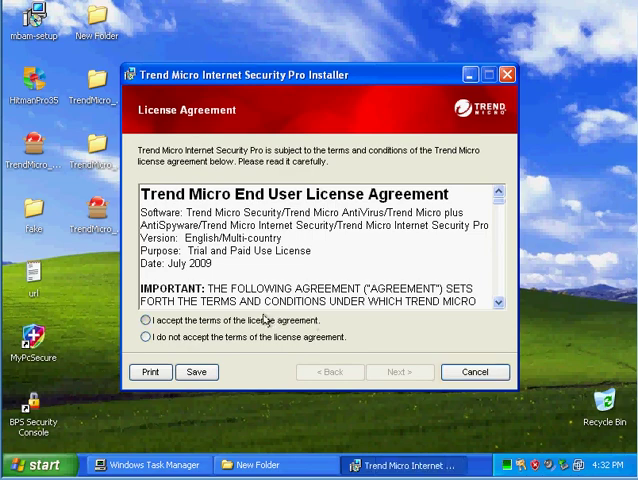
# Accept the license terms and pick 'Install a free trial version' on the Serial Number page
pyautogui.click(265, 321)
pyautogui.click(398, 372)
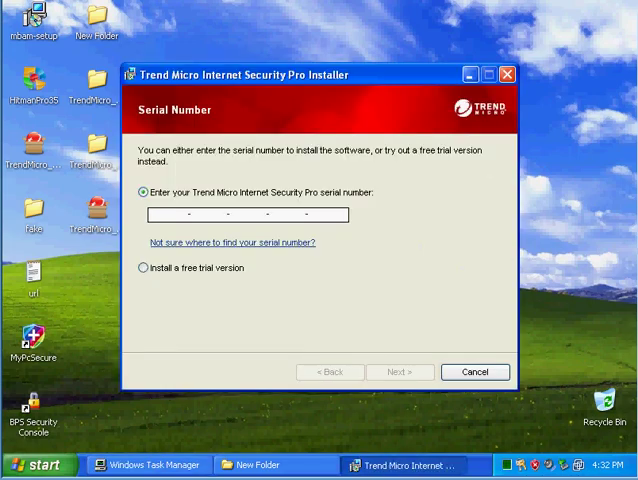
pyautogui.click(144, 269)
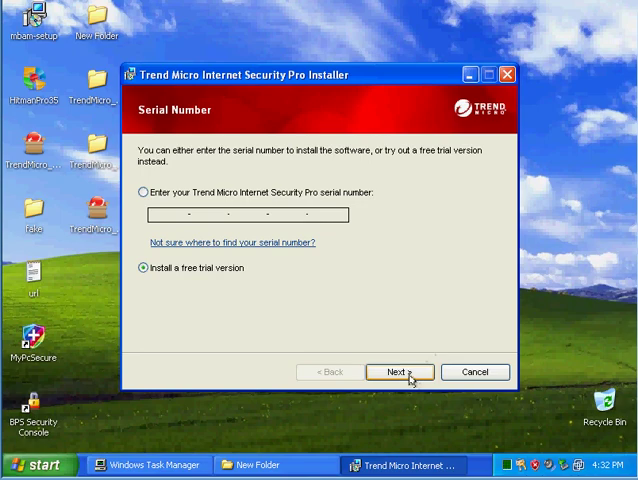